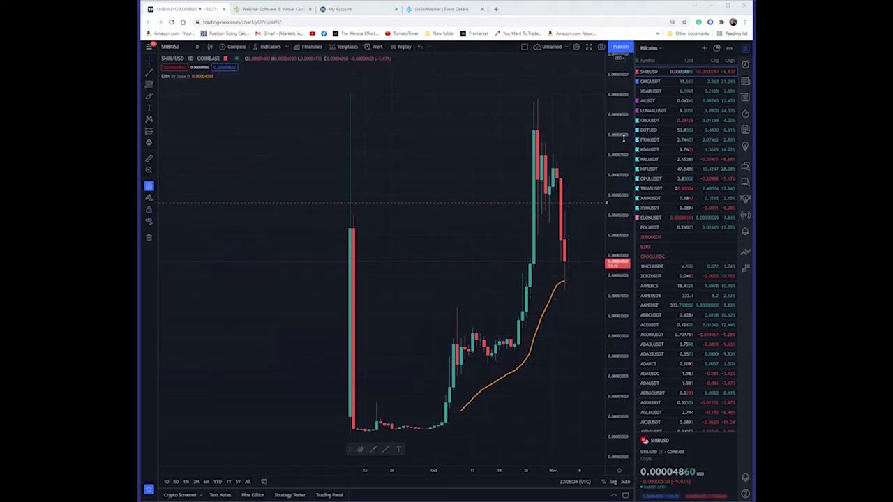
Open the CROUSDT chart and hand-mark its pullback lows, the breakout level near 0.23 and a 20% move above it
{"action": "left_click", "coordinate": [653, 121]}
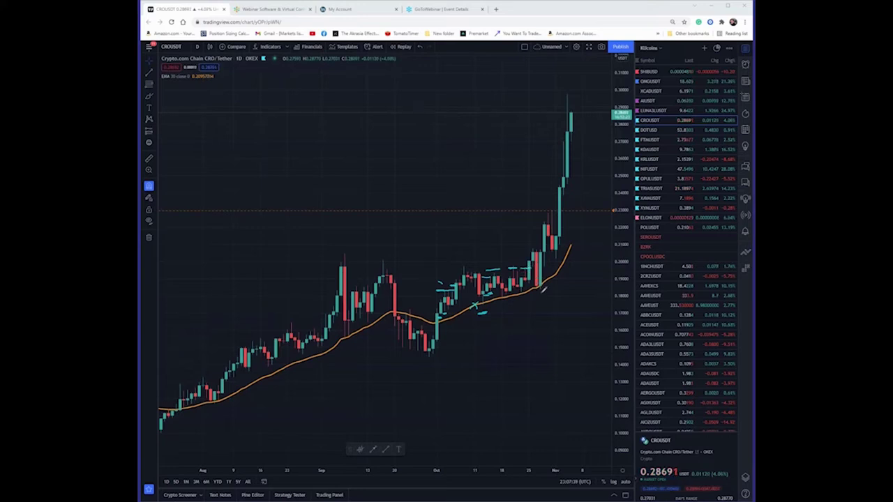
{"action": "left_click_drag", "start_coordinate": [531, 294], "coordinate": [542, 294]}
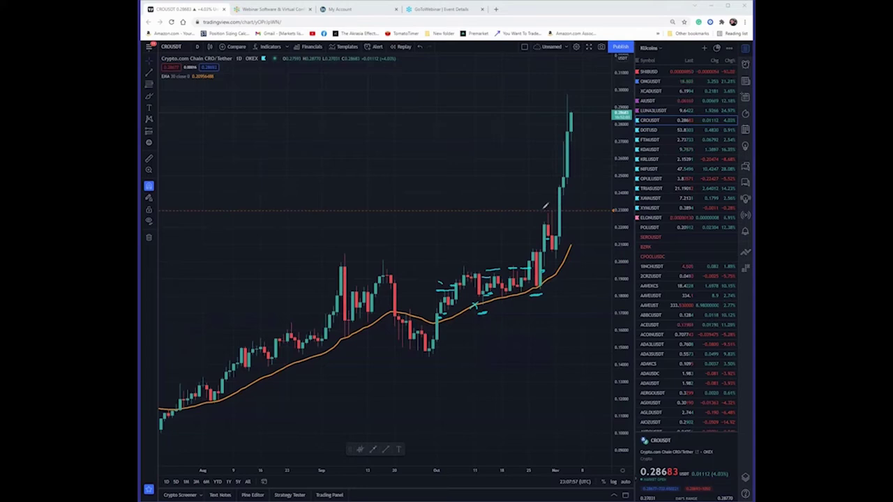
{"action": "mouse_move", "coordinate": [540, 205]}
{"action": "left_mouse_down"}
{"action": "mouse_move", "coordinate": [577, 207]}
{"action": "mouse_move", "coordinate": [562, 202]}
{"action": "left_mouse_up"}
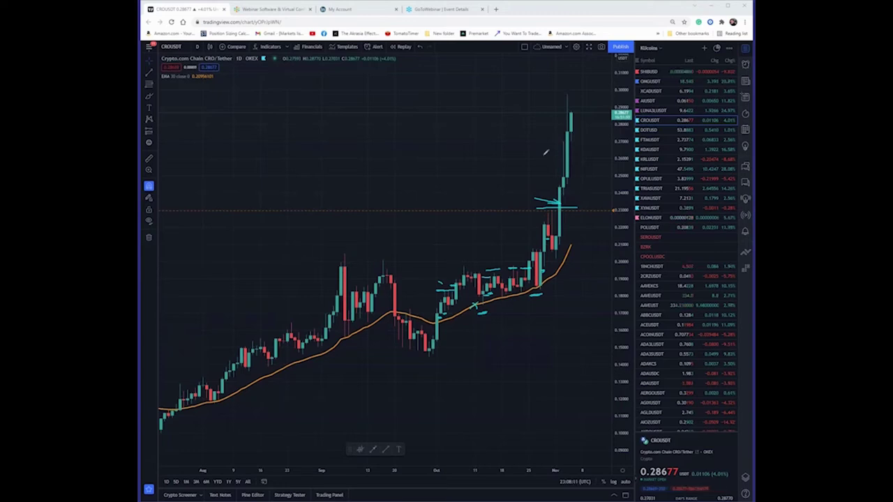
{"action": "left_click_drag", "start_coordinate": [527, 157], "coordinate": [552, 167]}
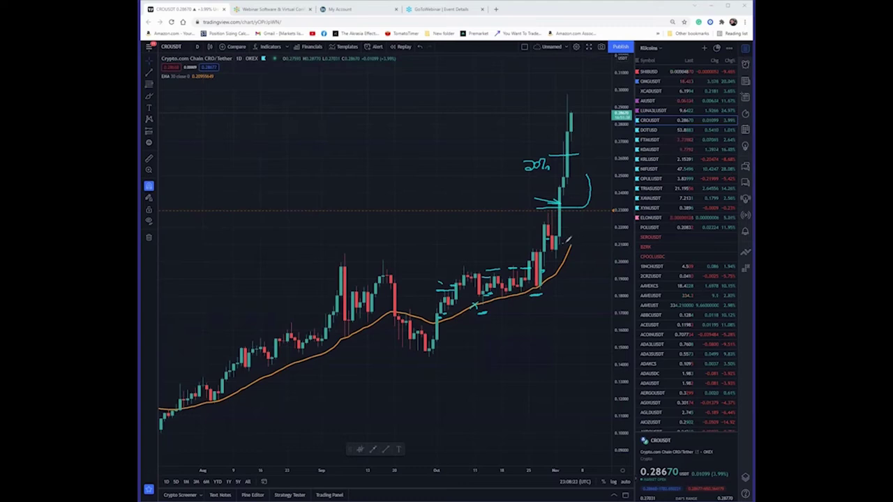
{"action": "left_click_drag", "start_coordinate": [568, 242], "coordinate": [592, 205]}
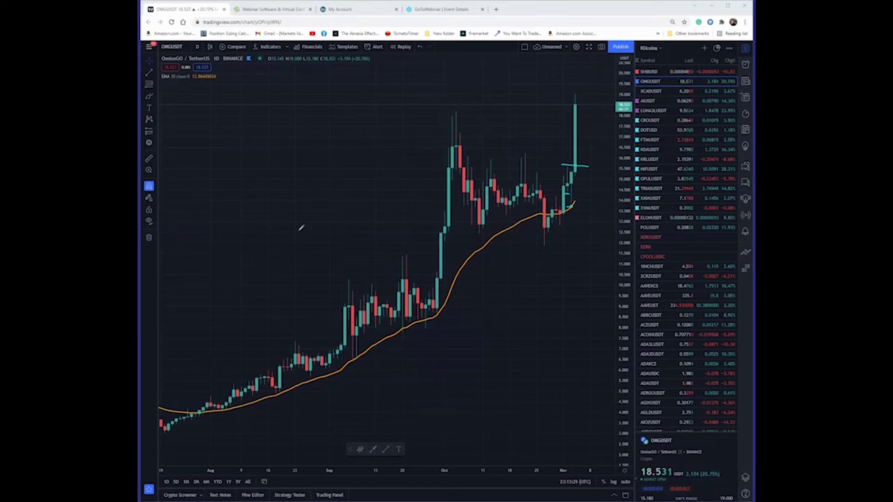
Mark the latest candle's high on the OMGUSDT chart, and clear the hand-drawn annotations
{"action": "left_click_drag", "start_coordinate": [564, 101], "coordinate": [574, 99]}
{"action": "key", "text": "Escape"}
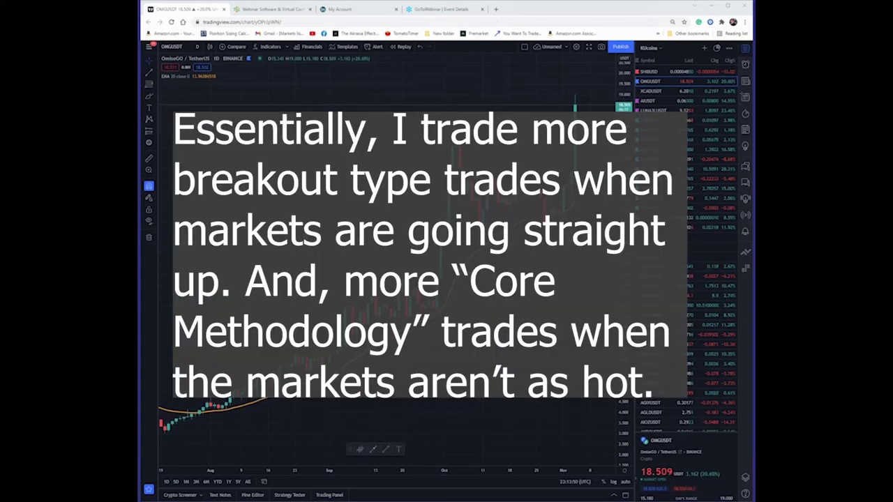
Sort the watchlist by percentage change with the largest gainers first, and open the DIVIUSDT and SLPUSDT charts
{"action": "left_click", "coordinate": [729, 62]}
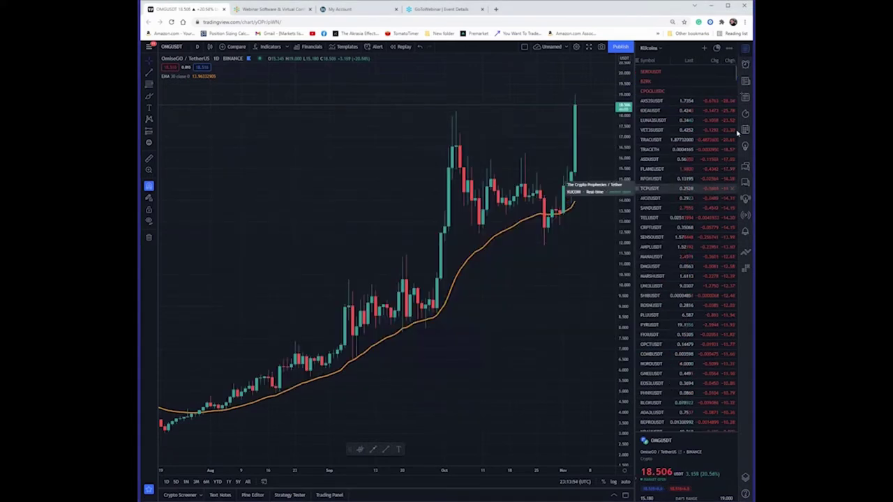
{"action": "left_click", "coordinate": [729, 61]}
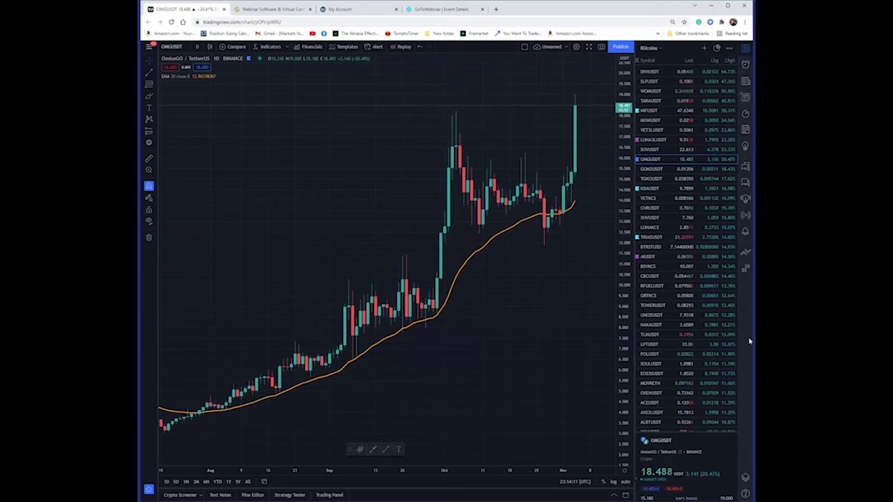
{"action": "left_click", "coordinate": [648, 71]}
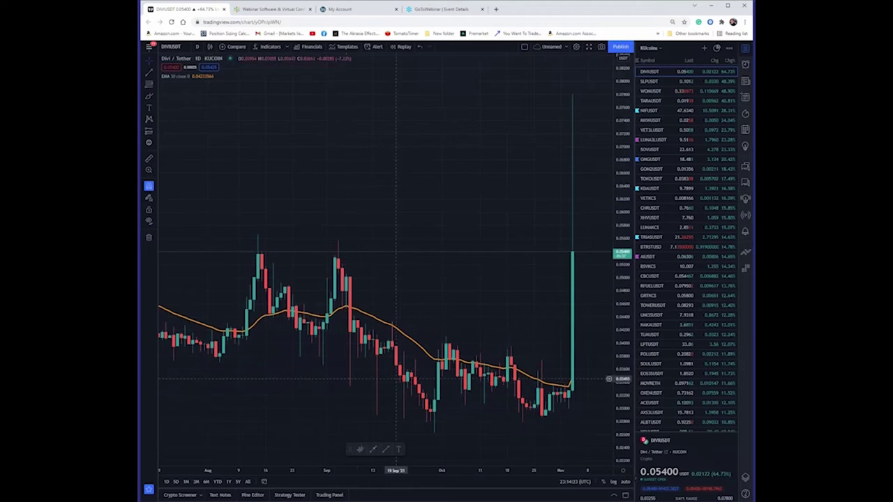
{"action": "left_click", "coordinate": [645, 82]}
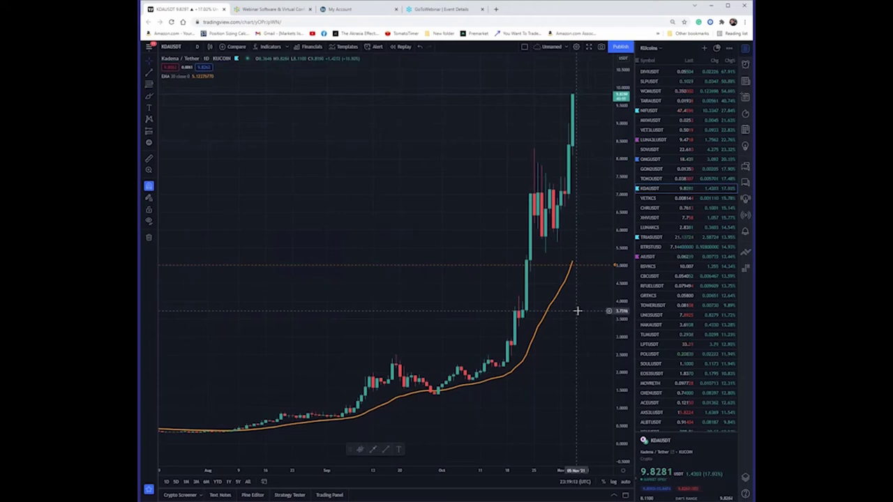
Review the daily charts of the top gainers from KDAUSDT down to TRIASUSDT, rechecking VETKCS and CHRUSDT
{"action": "key", "text": "Down"}
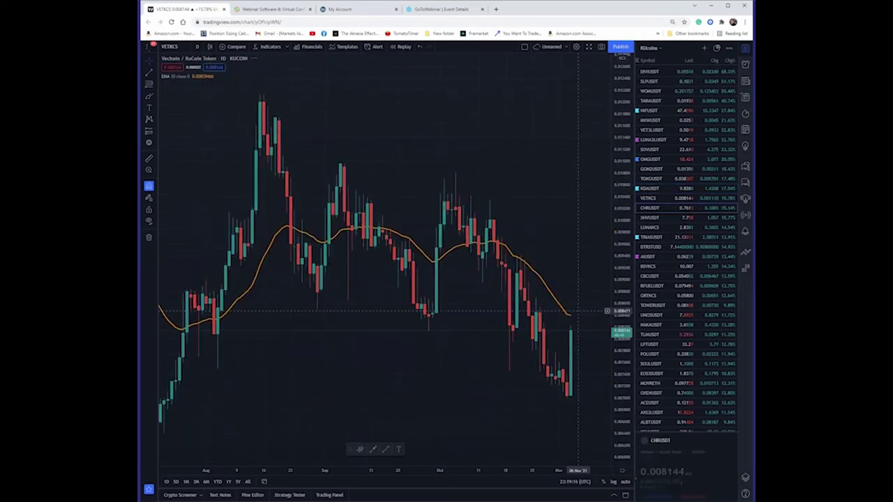
{"action": "key", "text": "Down"}
{"action": "key", "text": "Up"}
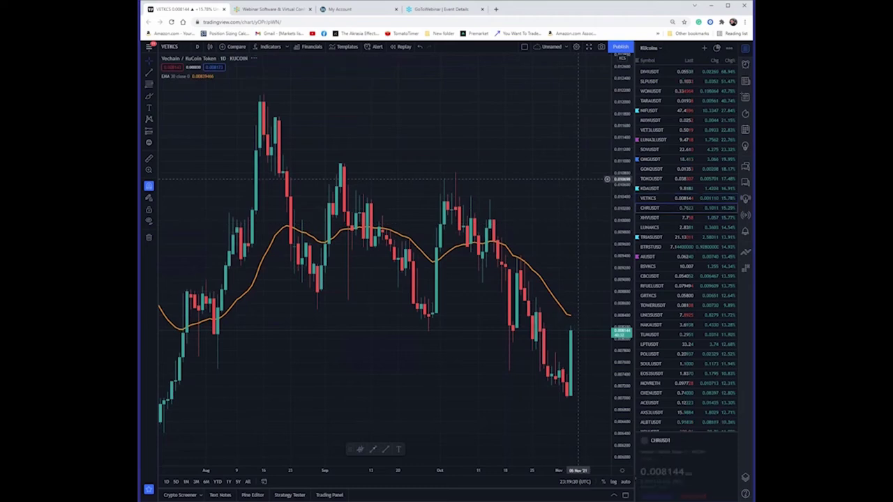
{"action": "key", "text": "Down"}
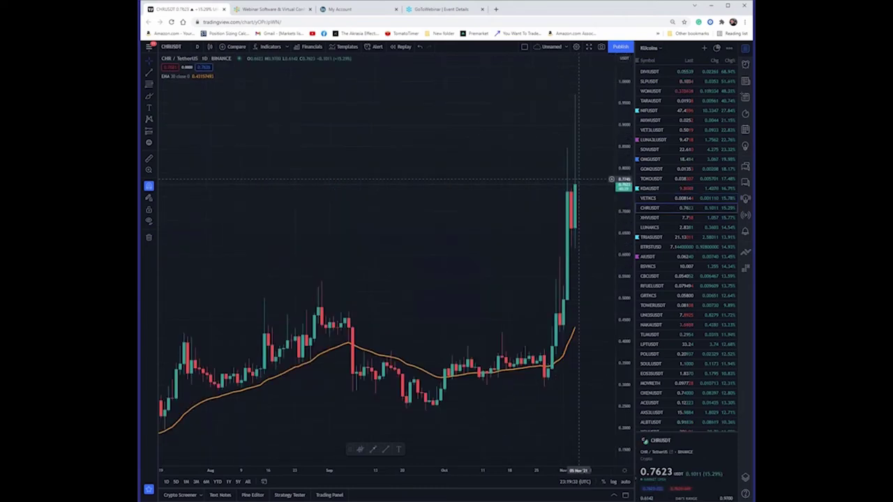
{"action": "key", "text": "Down"}
{"action": "key", "text": "Down"}
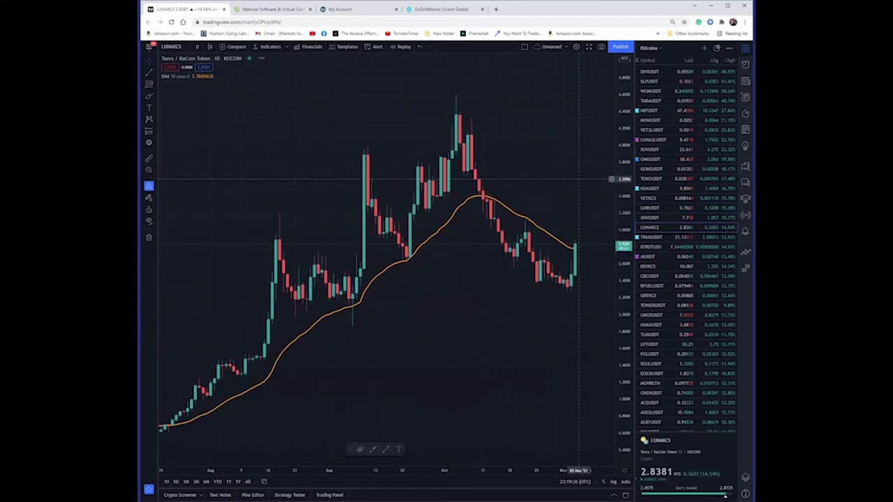
{"action": "key", "text": "Down"}
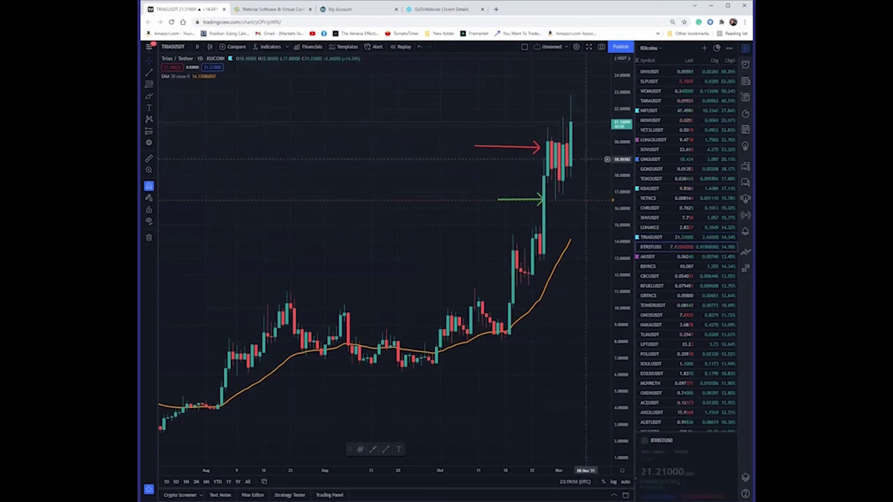
Review the daily charts of the next gainers in the watchlist, from BTRSTUSDT down to TLMUSDT
{"action": "key", "text": "Down"}
{"action": "key", "text": "Down"}
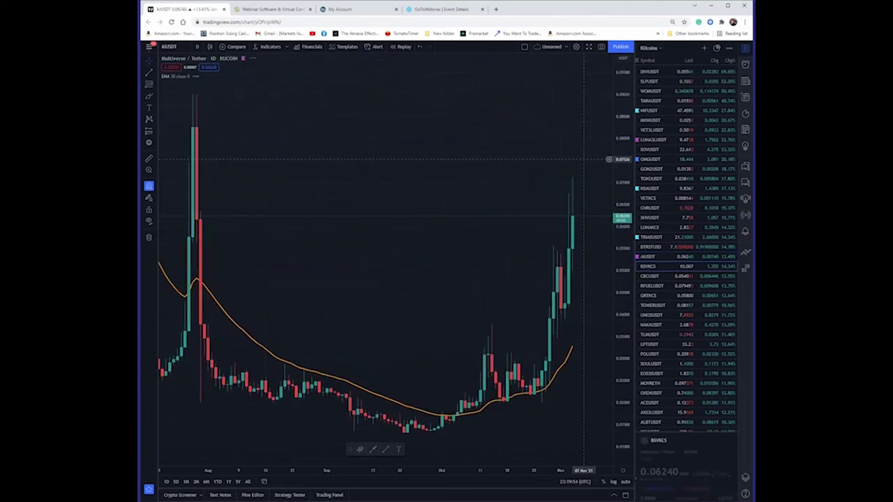
{"action": "key", "text": "Down"}
{"action": "key", "text": "Down"}
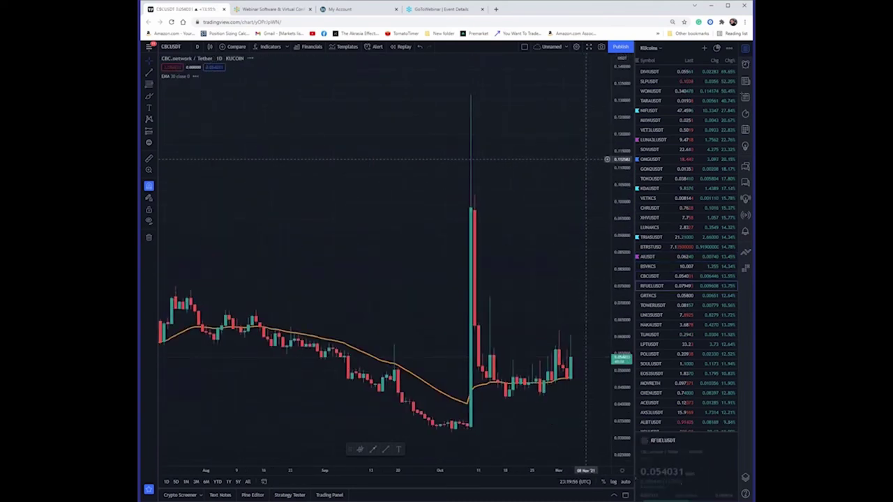
{"action": "key", "text": "Down"}
{"action": "key", "text": "Down"}
{"action": "key", "text": "Down"}
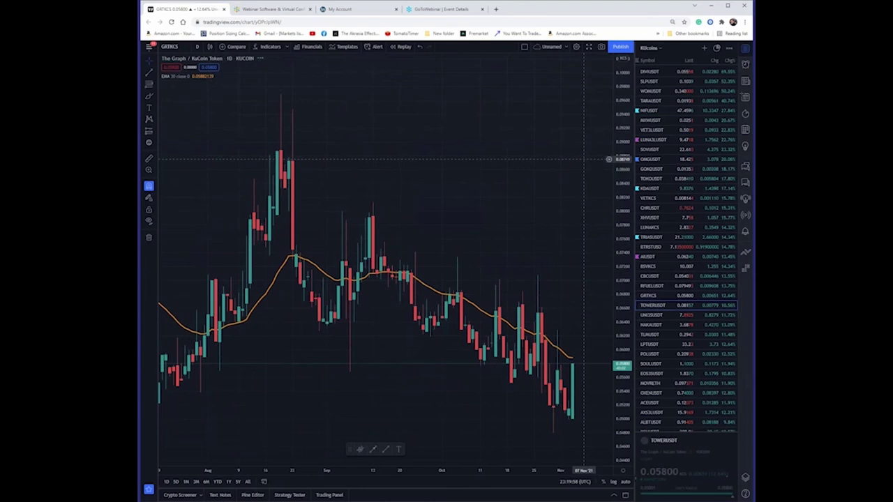
{"action": "key", "text": "Down"}
{"action": "key", "text": "Down"}
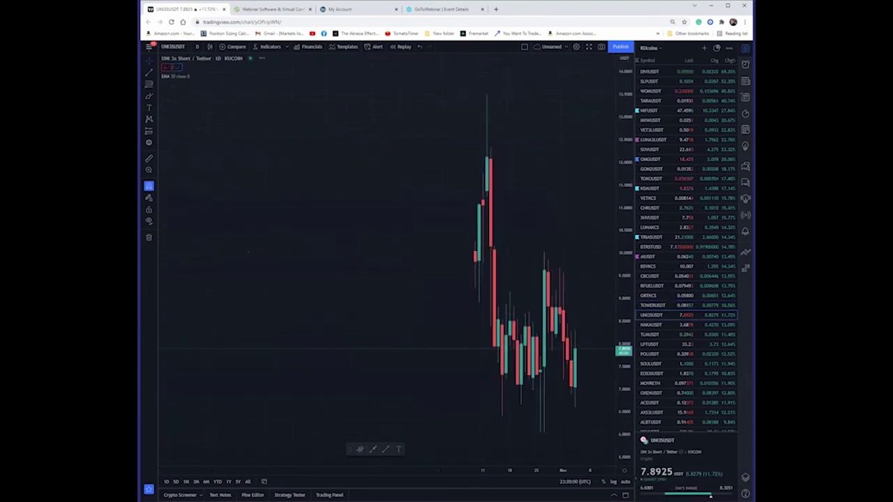
{"action": "key", "text": "Down"}
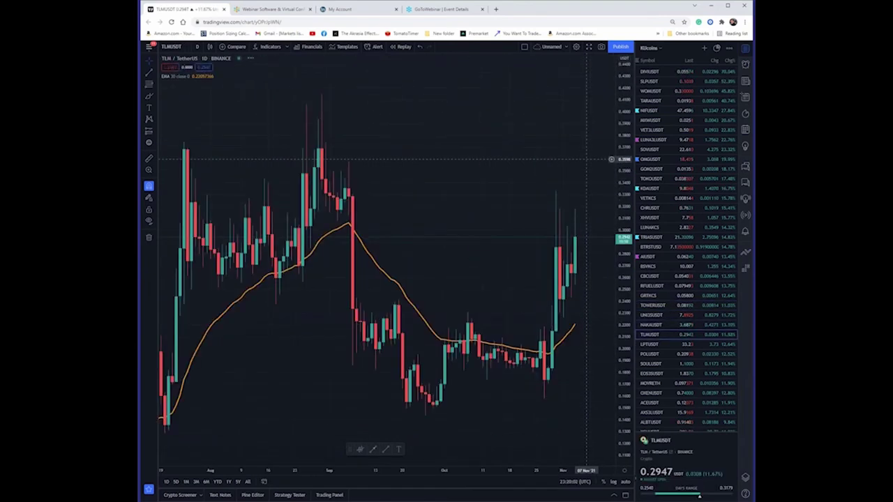
Return to the NAKAUSDT chart for a second look, and review the following gainers down to ALBTUSDT
{"action": "key", "text": "Up"}
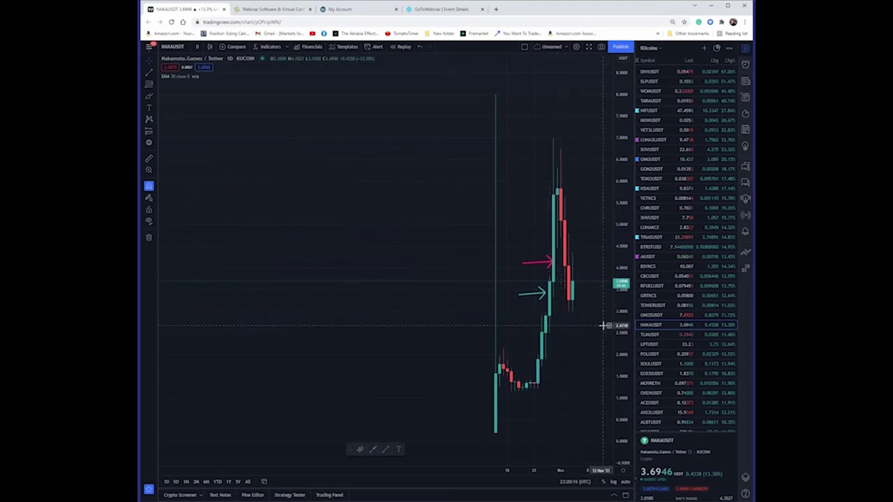
{"action": "key", "text": "Down"}
{"action": "key", "text": "Down"}
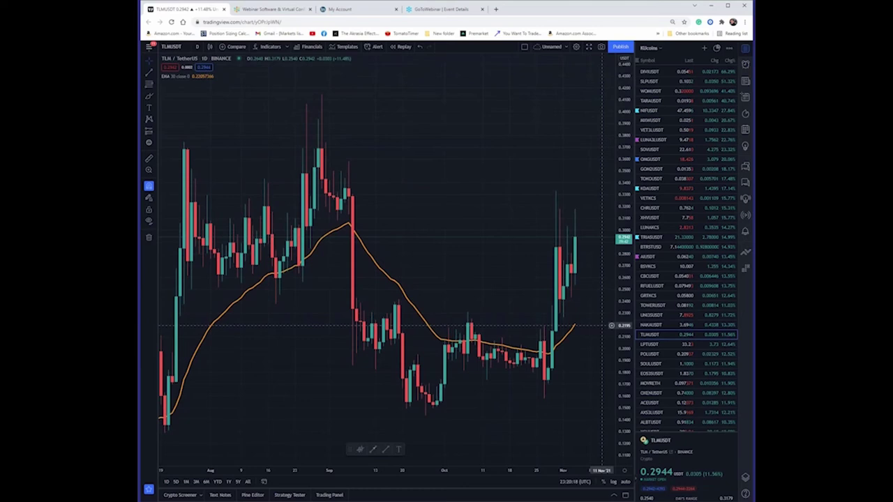
{"action": "key", "text": "Down"}
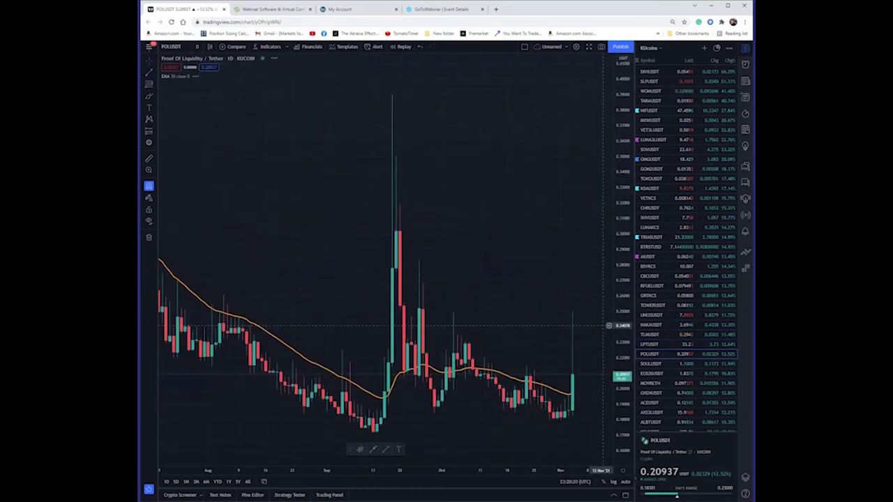
{"action": "key", "text": "Down"}
{"action": "key", "text": "Down"}
{"action": "key", "text": "Down"}
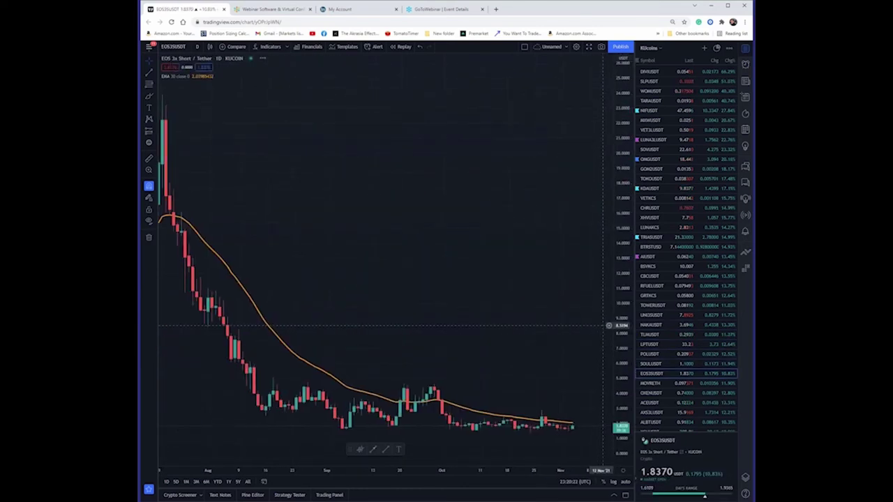
{"action": "key", "text": "Down"}
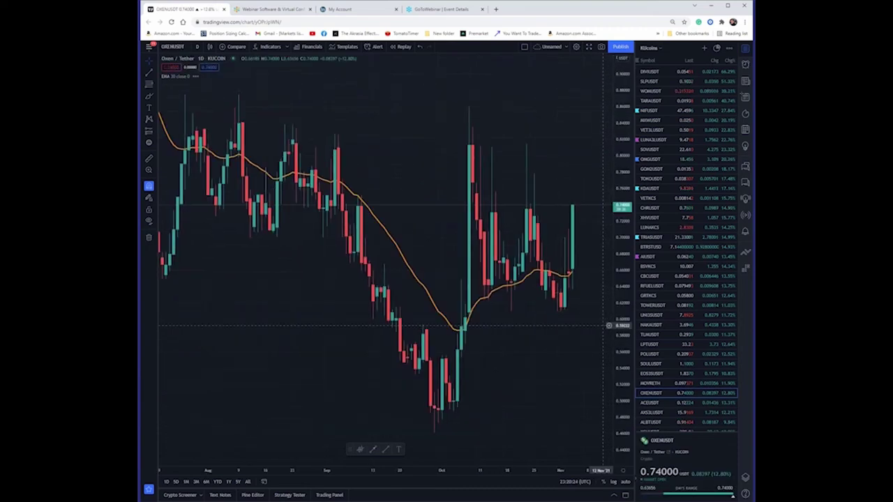
{"action": "key", "text": "Down"}
{"action": "key", "text": "Down"}
{"action": "key", "text": "Down"}
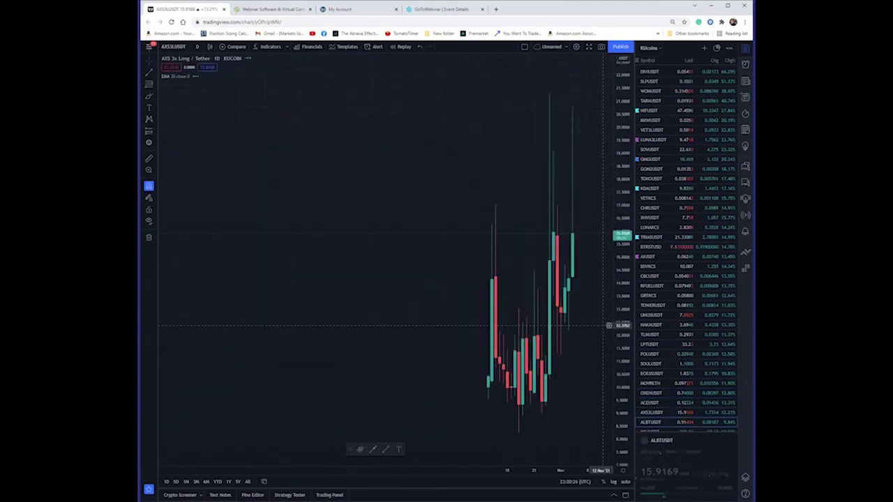
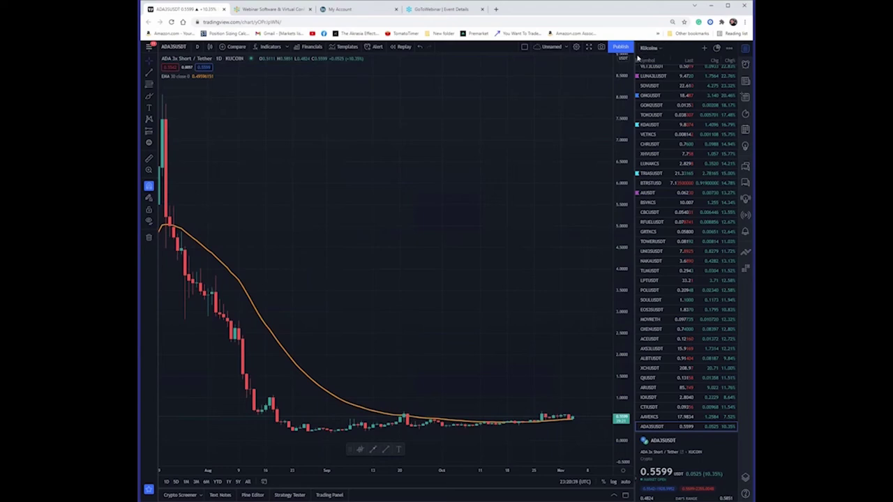
Check the AAVEKCS chart again and go back to ADA3SUSDT
{"action": "scroll", "coordinate": [637, 61], "scroll_direction": "up", "scroll_amount": 3}
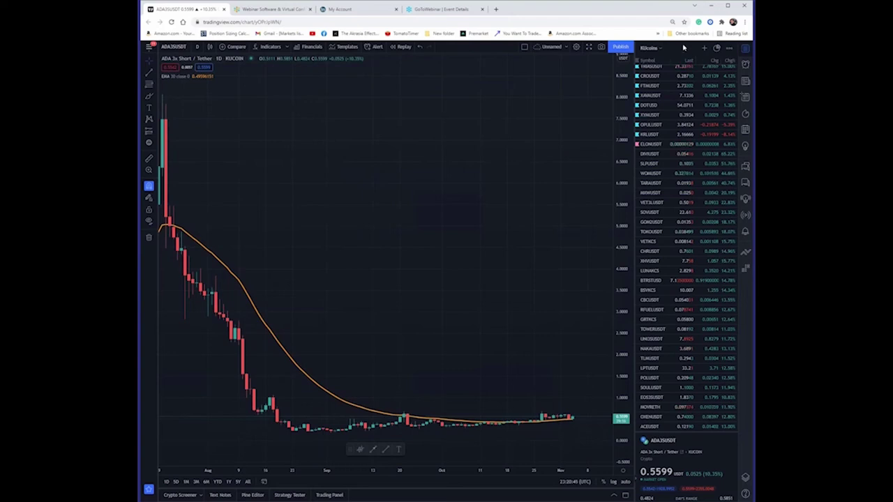
{"action": "key", "text": "Up"}
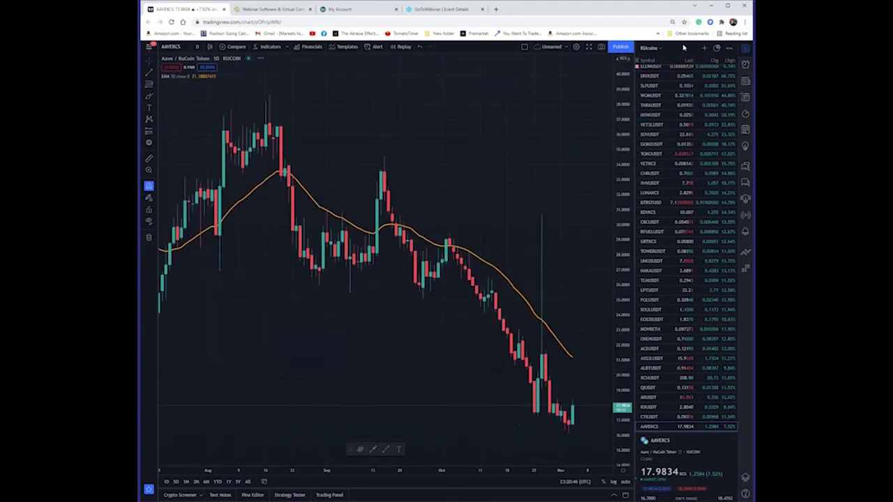
{"action": "key", "text": "Down"}
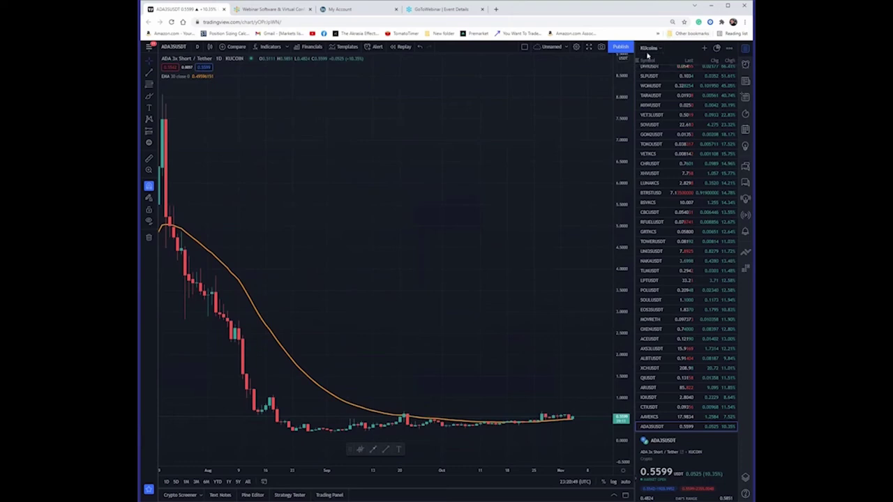
Sort the watchlist by flag and open the OMGUSDT chart among the flagged symbols
{"action": "left_click", "coordinate": [637, 61]}
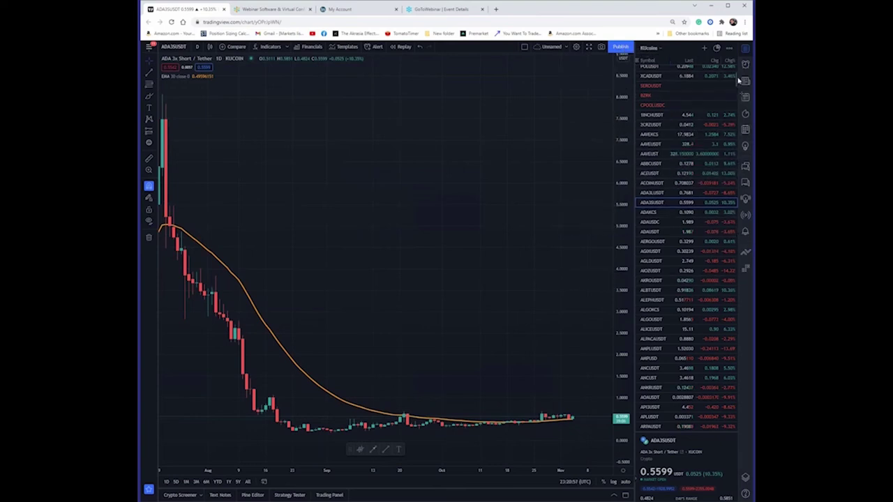
{"action": "scroll", "coordinate": [739, 72], "scroll_direction": "up", "scroll_amount": 2}
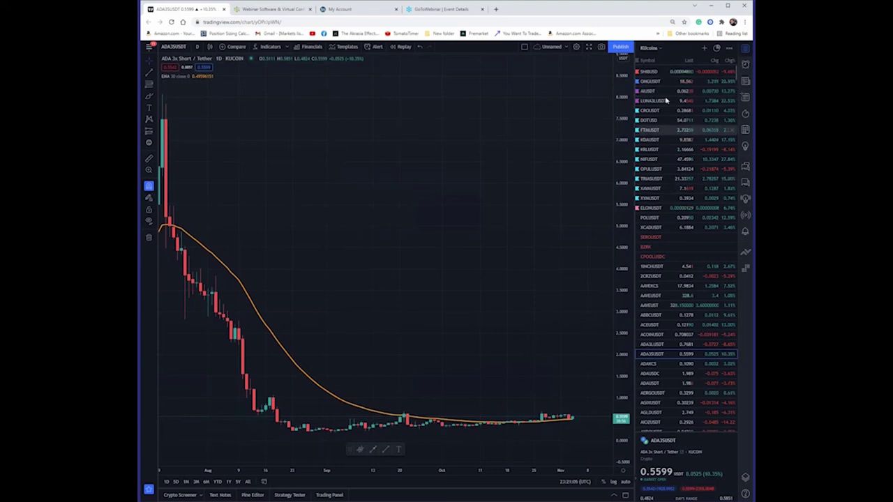
{"action": "left_click", "coordinate": [687, 81]}
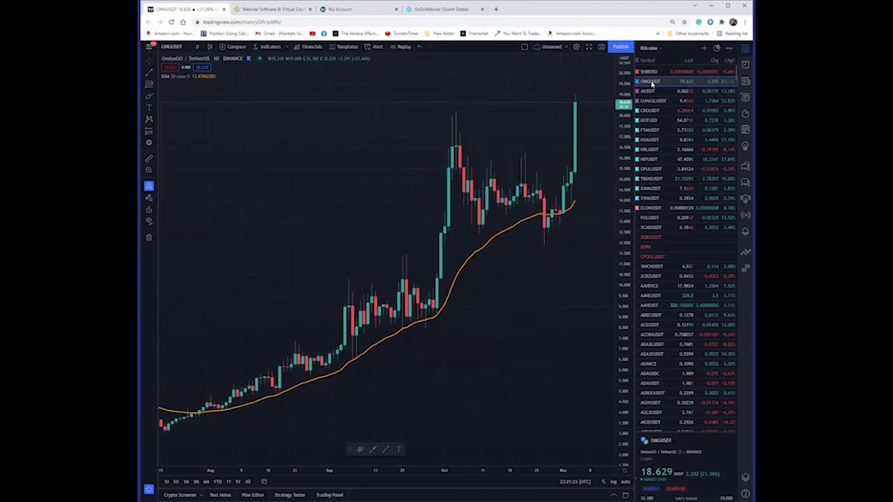
Sort the watchlist by percentage change with the largest losers first, and open the IDEAUSDT chart
{"action": "left_click", "coordinate": [731, 61]}
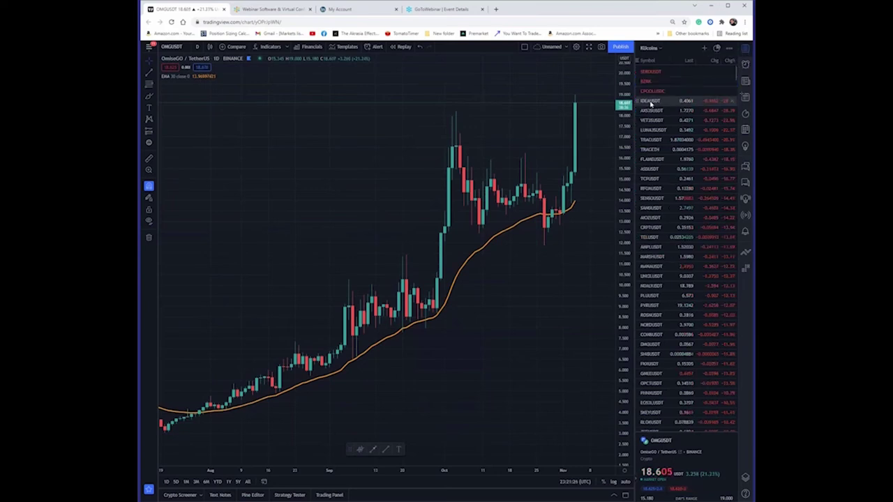
{"action": "left_click", "coordinate": [650, 101]}
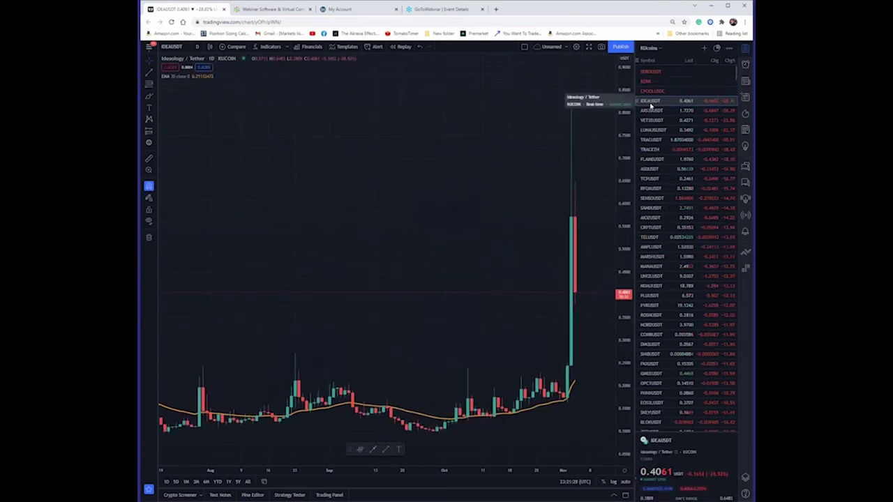
Review the daily charts of the largest losers following IDEAUSDT in the watchlist, down to TRACETH
{"action": "key", "text": "Down"}
{"action": "key", "text": "Down"}
{"action": "key", "text": "Down"}
{"action": "key", "text": "Down"}
{"action": "key", "text": "Down"}
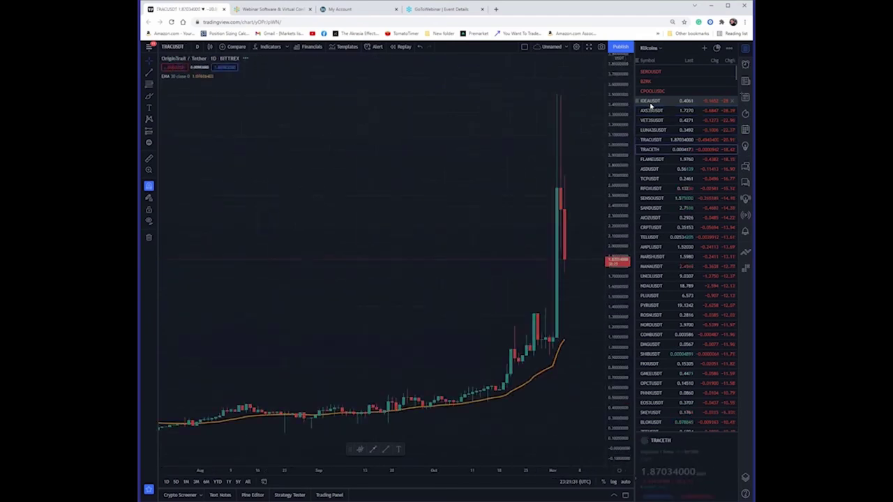
Examine the charts from FLAMEUSDT through ASDUSDT, RFOXUSDT and SENSOUSDT, and move on to SANDUSDT
{"action": "key", "text": "Down"}
{"action": "key", "text": "Down"}
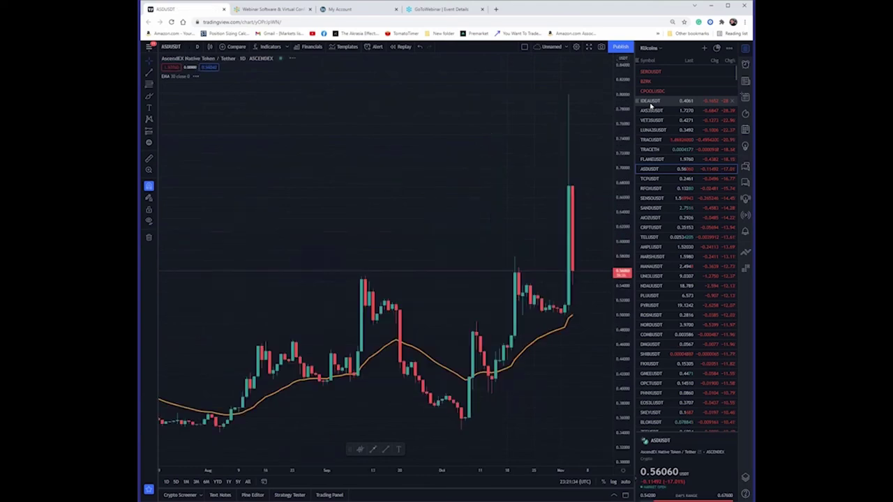
{"action": "key", "text": "Down"}
{"action": "key", "text": "Down"}
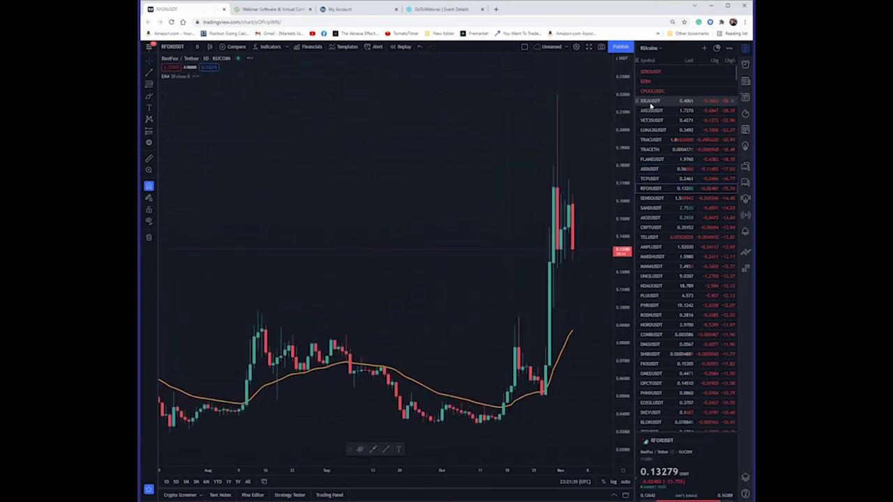
{"action": "key", "text": "Down"}
{"action": "key", "text": "Down"}
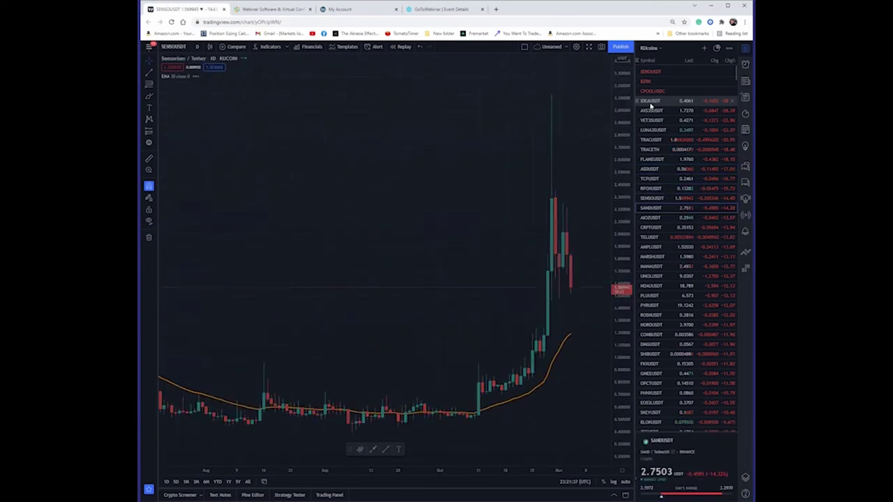
Continue through the losers below SANDUSDT in the watchlist until the NDAUUSDT chart is open
{"action": "key", "text": "Down"}
{"action": "key", "text": "Down"}
{"action": "key", "text": "Down"}
{"action": "key", "text": "Down"}
{"action": "key", "text": "Down"}
{"action": "key", "text": "Down"}
{"action": "key", "text": "Down"}
{"action": "key", "text": "Down"}
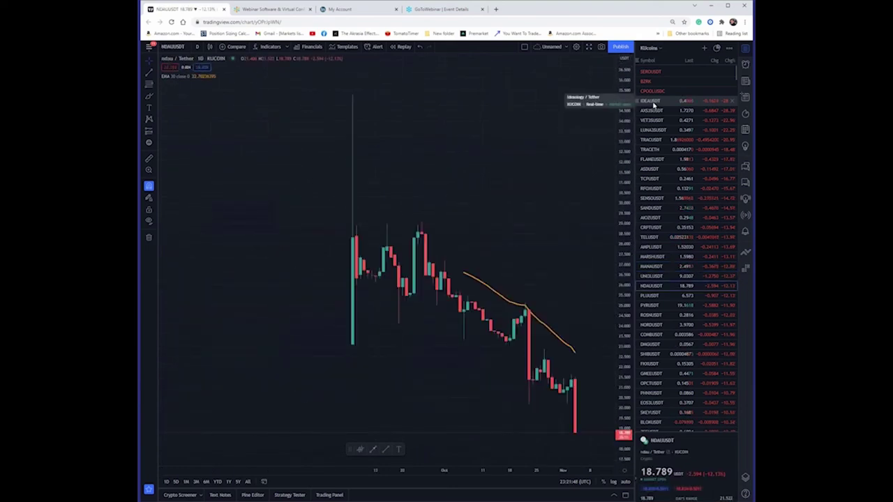
Check the PLUUSDT and PYRUSDT charts and continue down the watchlist to the SHIBUSDT chart
{"action": "key", "text": "Down"}
{"action": "key", "text": "Down"}
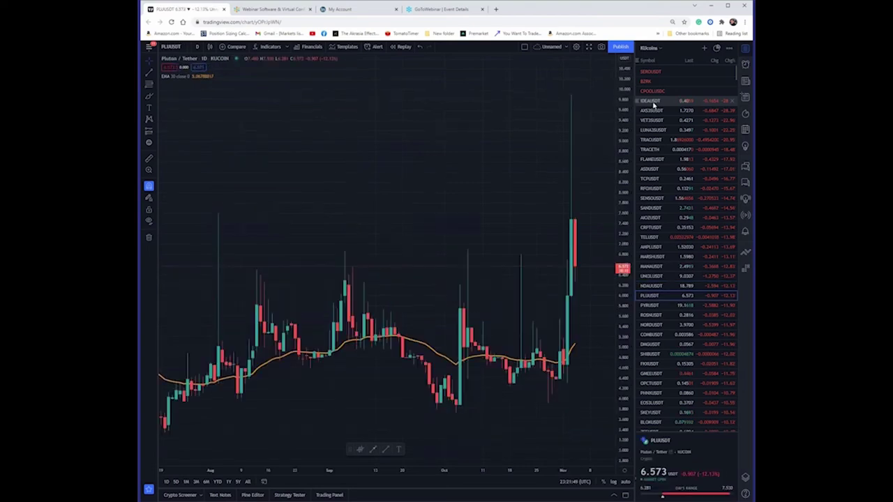
{"action": "key", "text": "Down"}
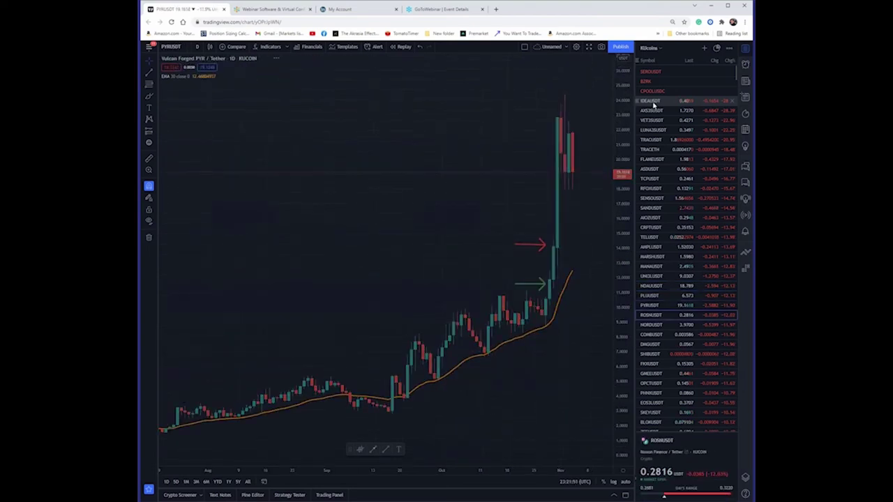
{"action": "key", "text": "Down"}
{"action": "key", "text": "Down"}
{"action": "key", "text": "Down"}
{"action": "key", "text": "Down"}
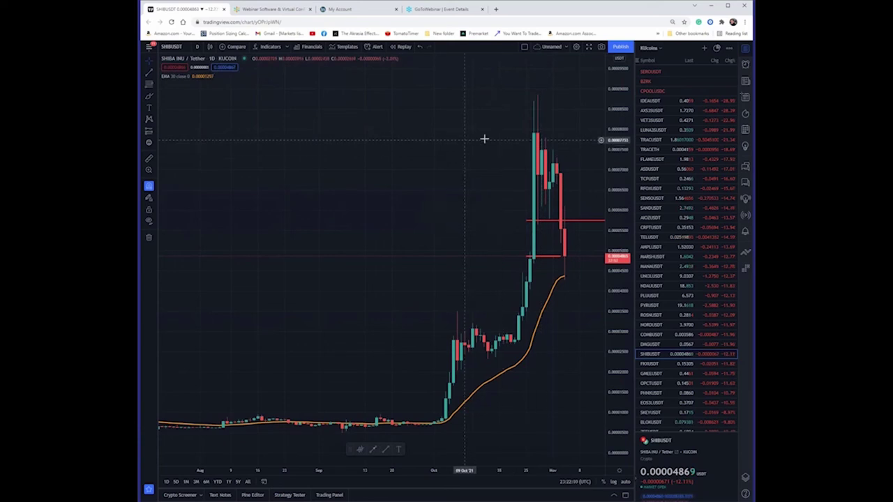
Review the charts after SHIBUSDT, including OPCTUSDT, PHNXUSDT and SKEYUSDT, and settle on the BLOKUSDT chart
{"action": "key", "text": "Down"}
{"action": "key", "text": "Down"}
{"action": "key", "text": "Down"}
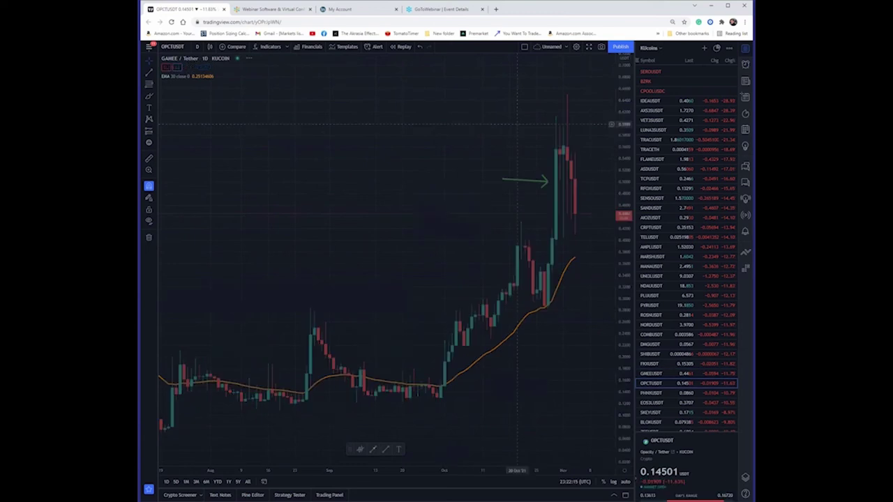
{"action": "key", "text": "Down"}
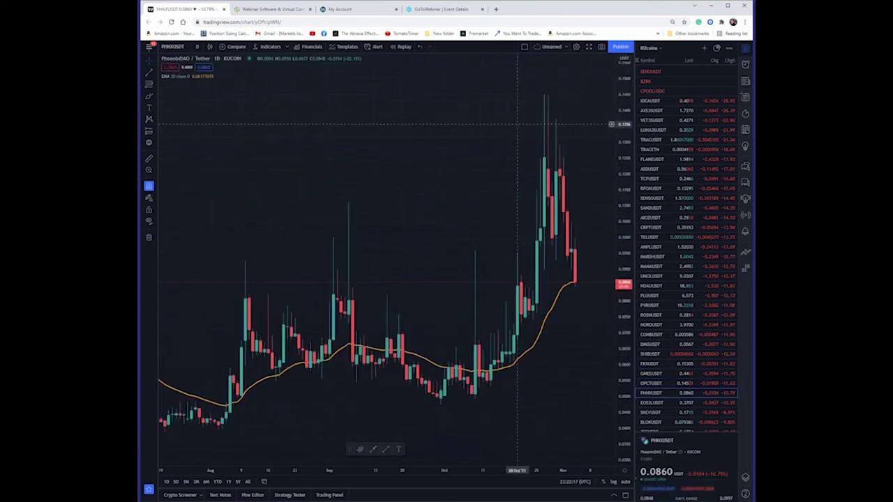
{"action": "key", "text": "Down"}
{"action": "key", "text": "Down"}
{"action": "key", "text": "Down"}
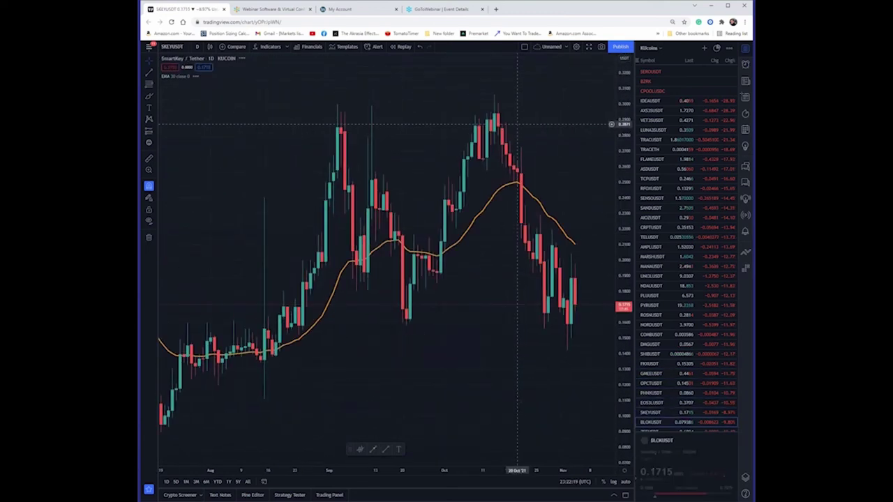
{"action": "key", "text": "Down"}
{"action": "key", "text": "Up"}
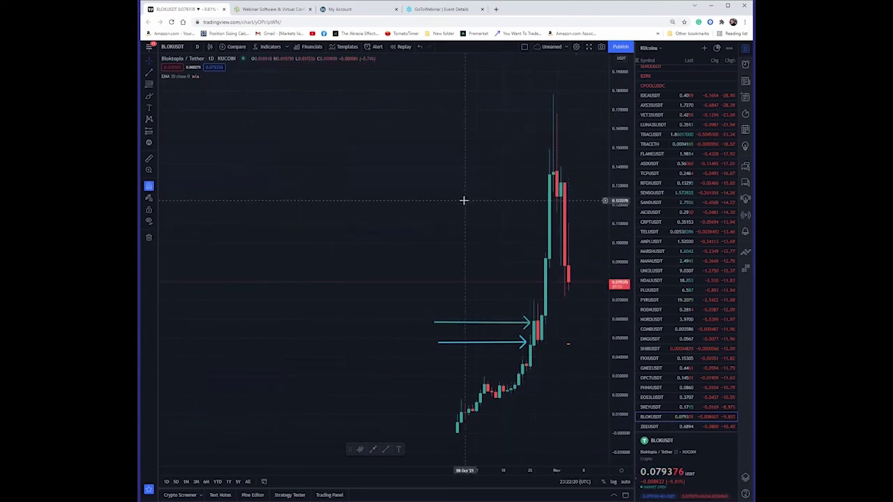
Look through the charts from ZEEUSDT through BEPROUSDT and EQXUSDT down to MLKUSDT for potential setups
{"action": "key", "text": "Down"}
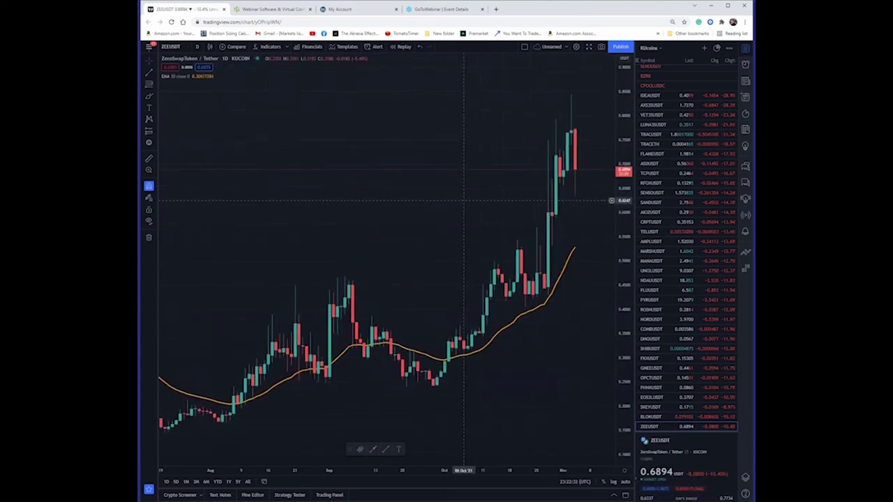
{"action": "key", "text": "Down"}
{"action": "key", "text": "Down"}
{"action": "key", "text": "Down"}
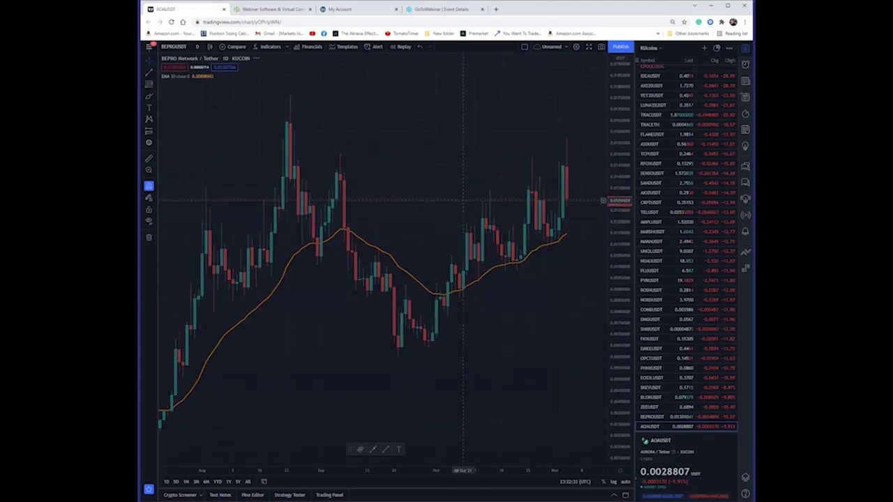
{"action": "key", "text": "Down"}
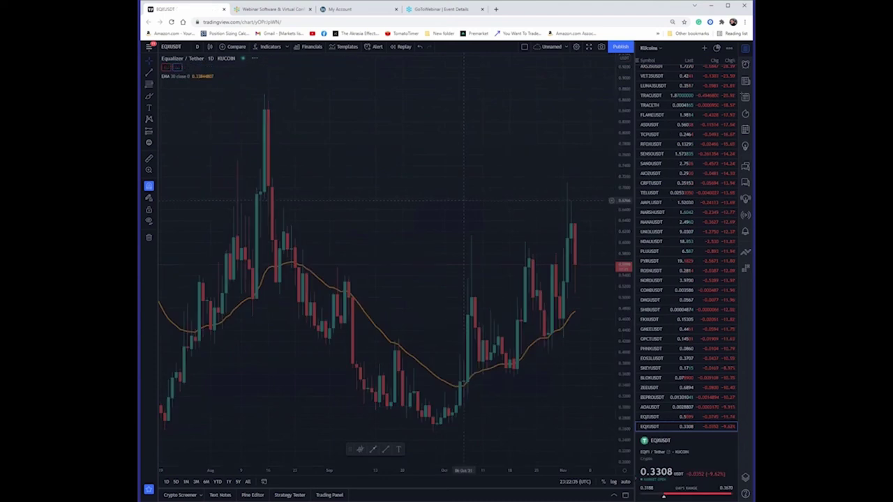
{"action": "key", "text": "Down"}
{"action": "key", "text": "Down"}
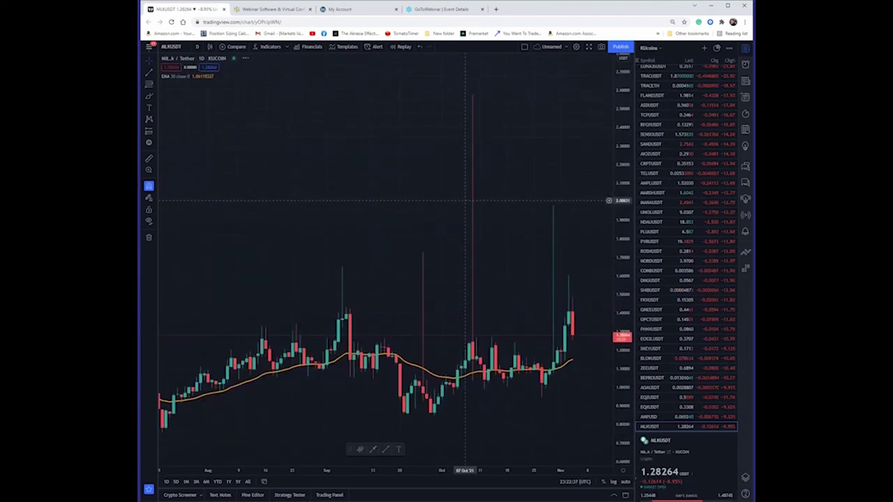
Scan the losers below MLKUSDT, including MASKUSDT, HEROUSDT and ADA3LUSDT, and stop at the WILDUSDT chart
{"action": "key", "text": "Down"}
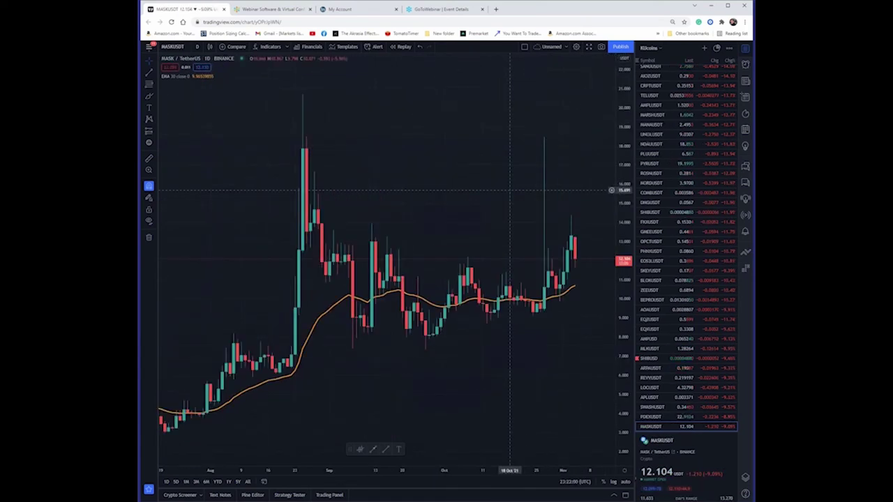
{"action": "key", "text": "Down"}
{"action": "key", "text": "Down"}
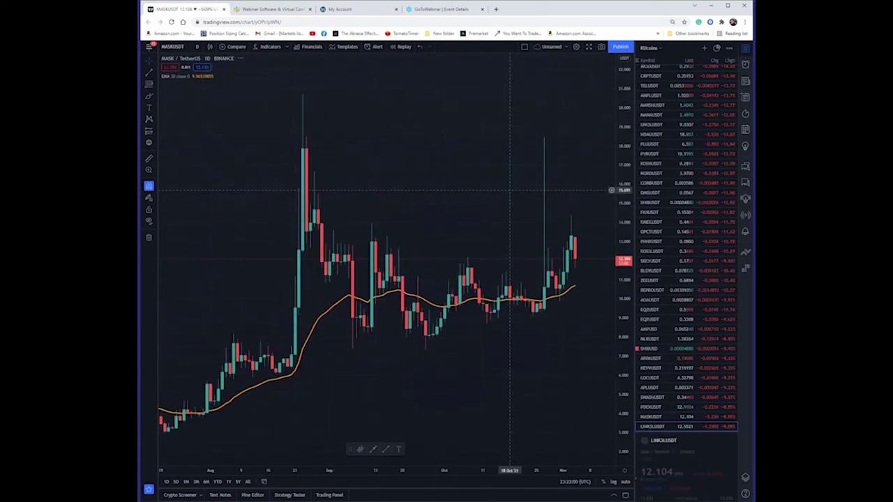
{"action": "key", "text": "Down"}
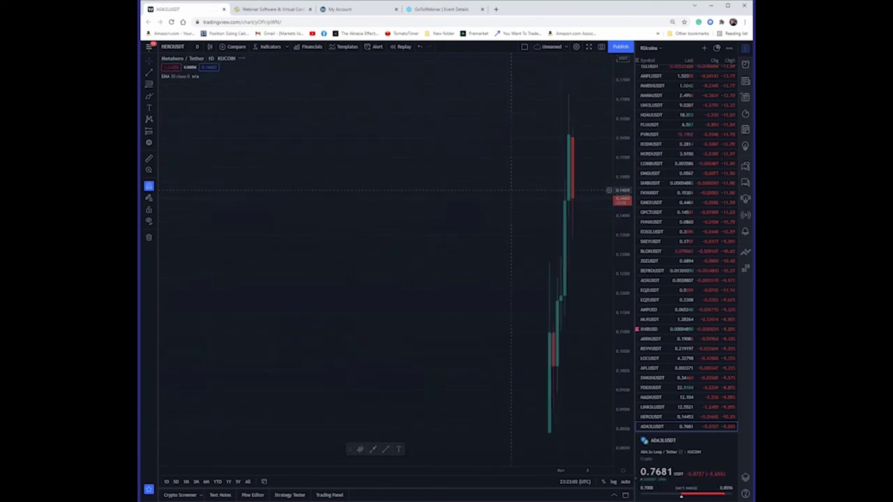
{"action": "key", "text": "Down"}
{"action": "key", "text": "Down"}
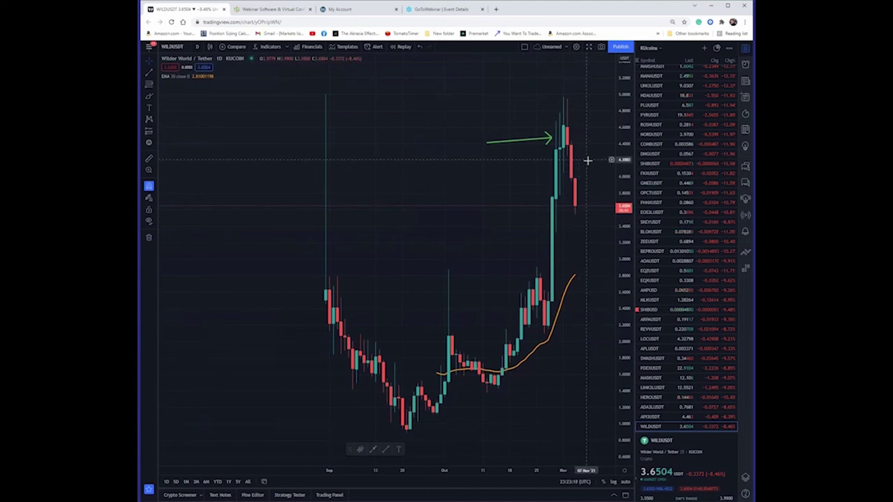
Move past WILDUSDT in the watchlist and go back to the STRONGUSDT chart to examine it
{"action": "key", "text": "Down"}
{"action": "key", "text": "Down"}
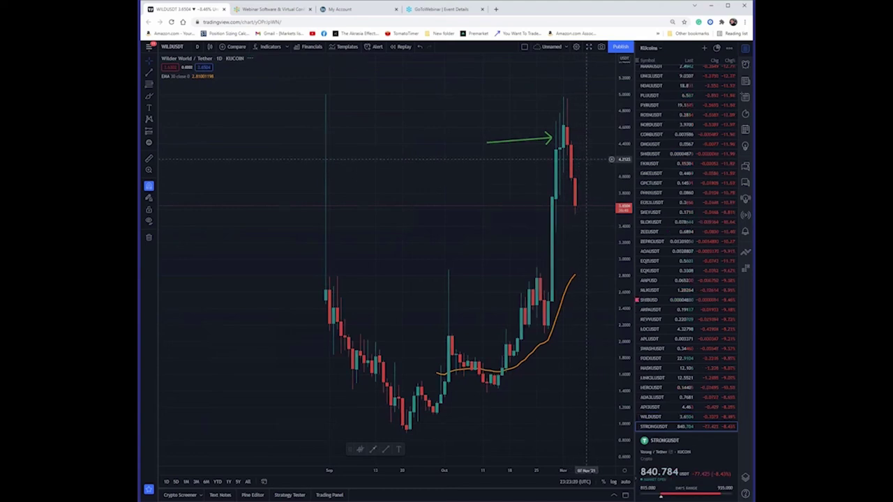
{"action": "key", "text": "Up"}
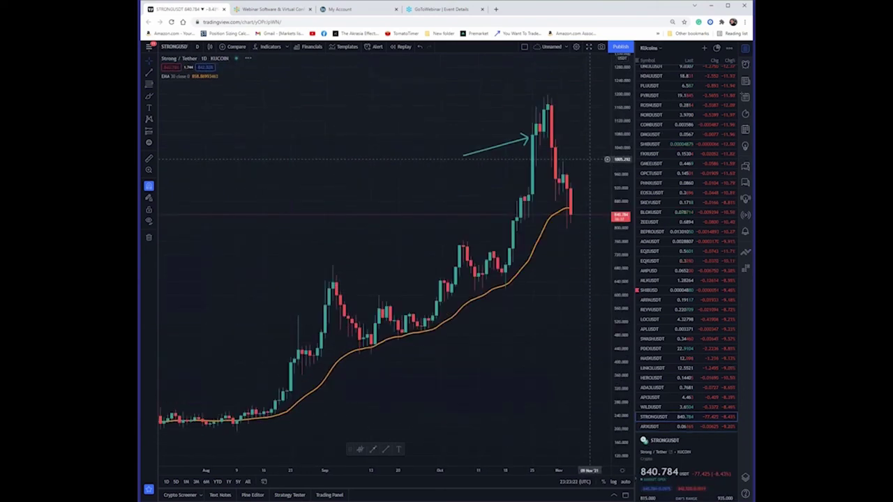